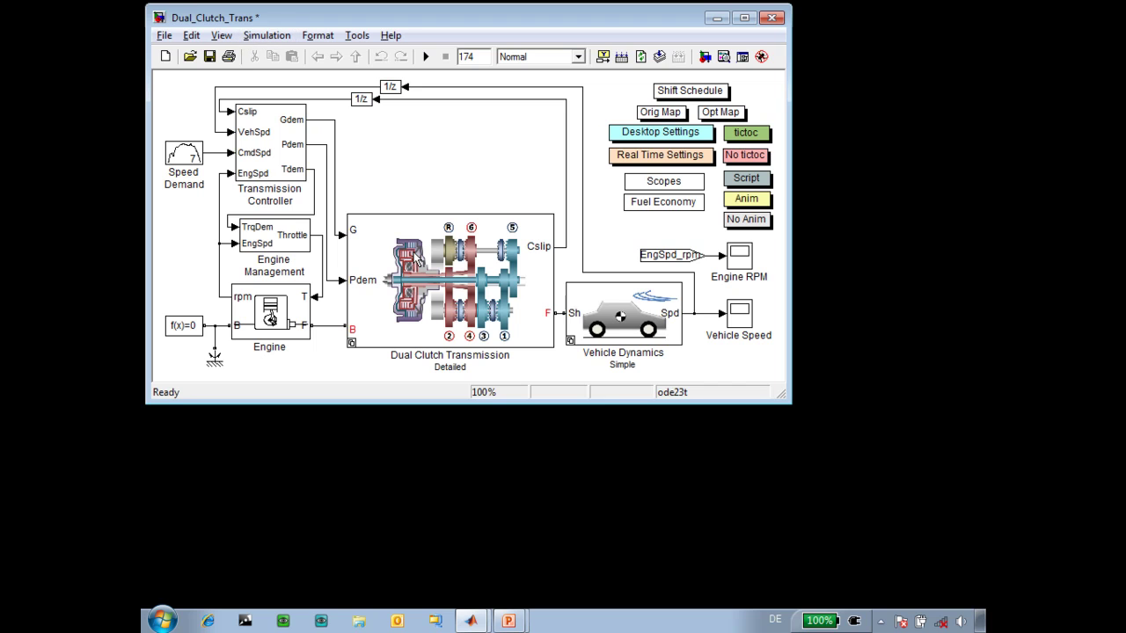
Step: Inspect the Clutch Odd Gears and Clutch Even Gears blocks in the Detailed transmission's Clutches subsystem
double_click(428, 275)
double_click(376, 285)
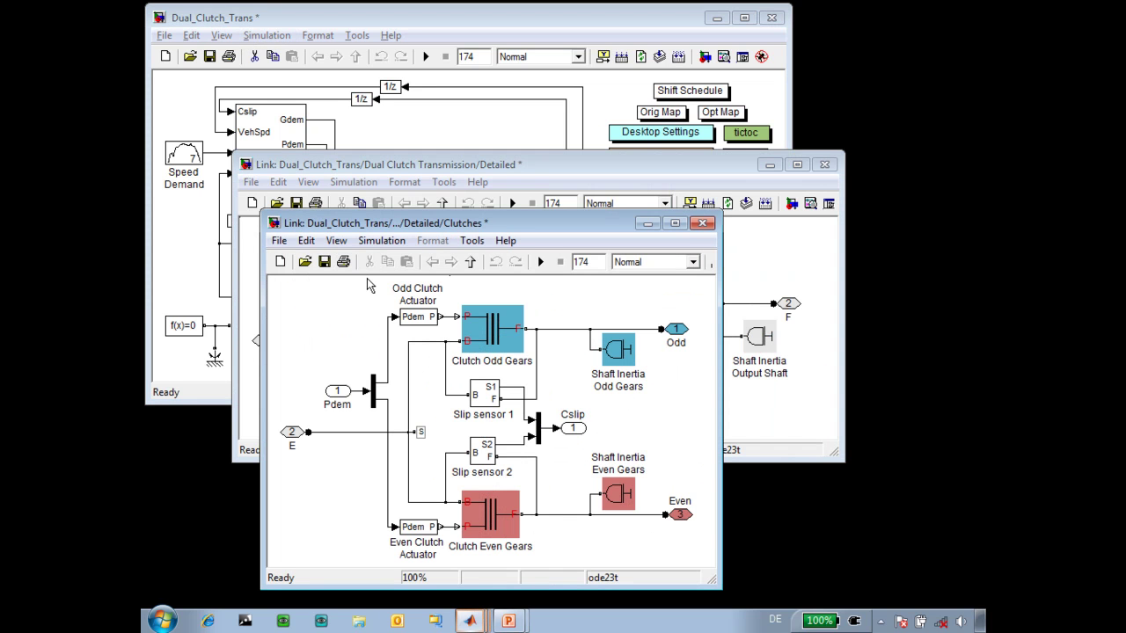
click(499, 329)
click(488, 538)
key(ctrl+w)
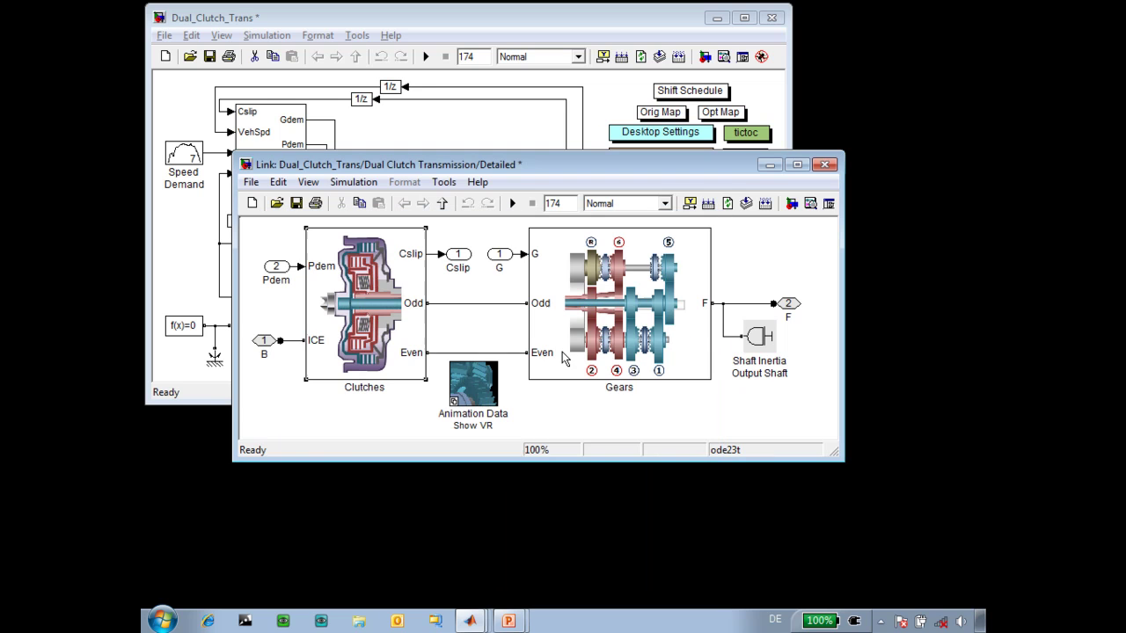
Step: Inspect the 2nd Gear block, Even shaft line and Dog Clutches 5 and R in Gears, then close it
double_click(566, 316)
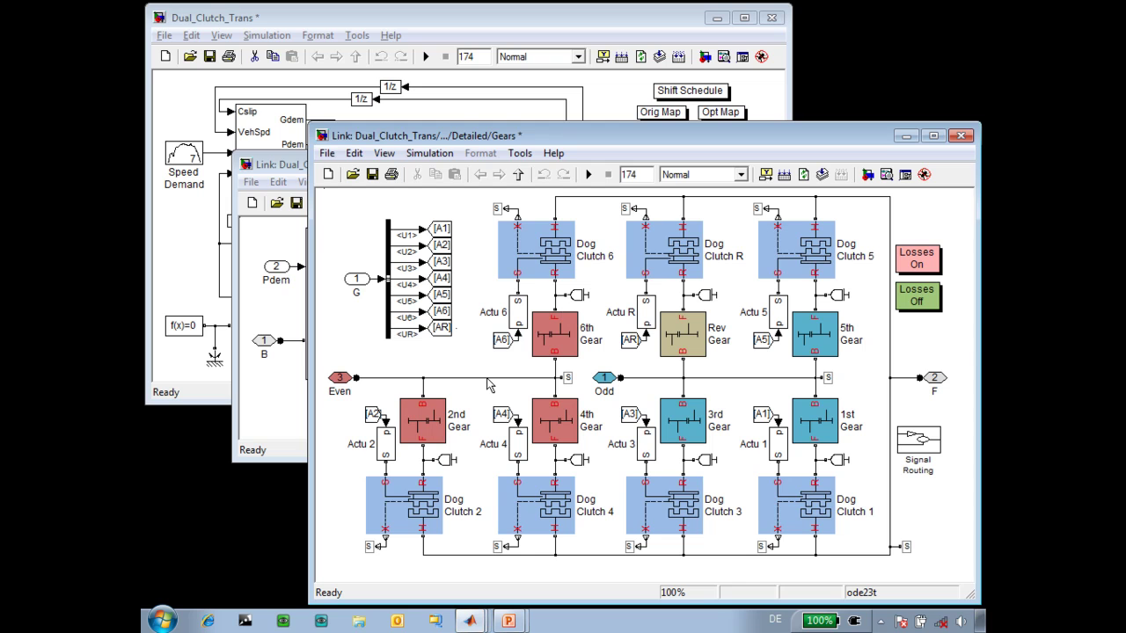
click(429, 412)
click(550, 378)
click(820, 253)
click(683, 263)
click(873, 292)
click(961, 135)
Step: Close the Detailed subsystem and start the Gear Select Animation simulation
click(825, 164)
key(alt+Tab)
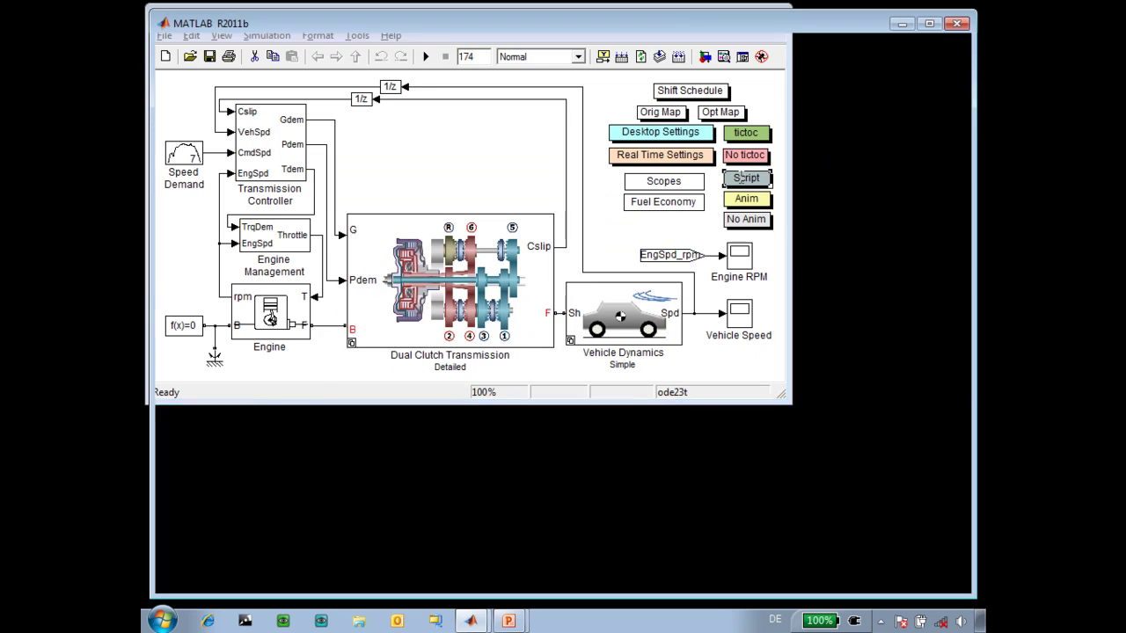
click(375, 203)
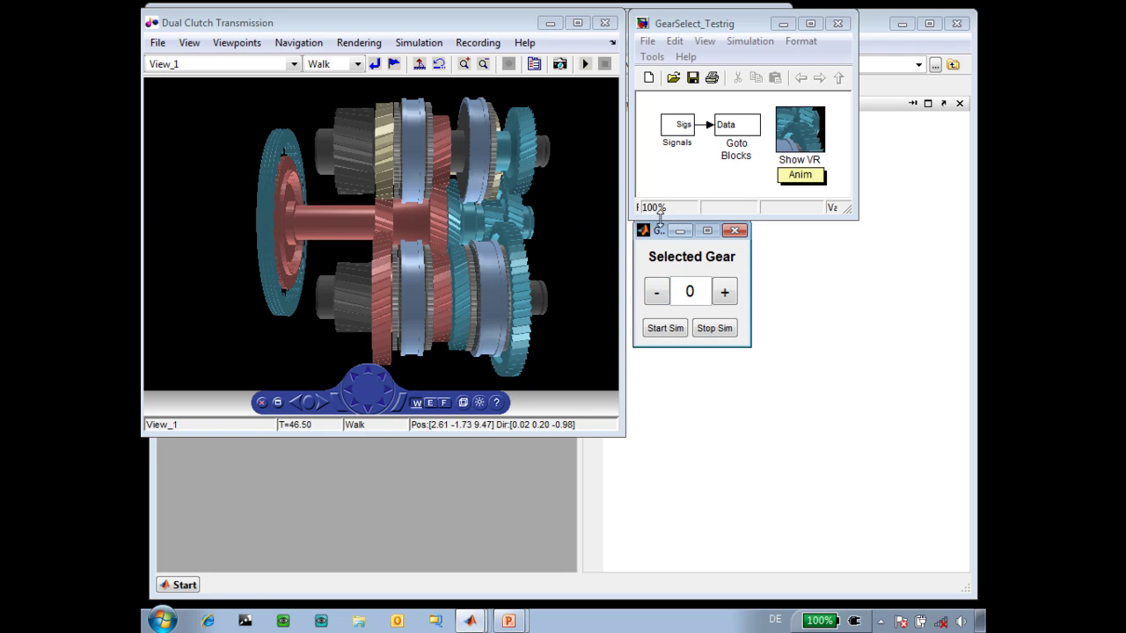
click(664, 332)
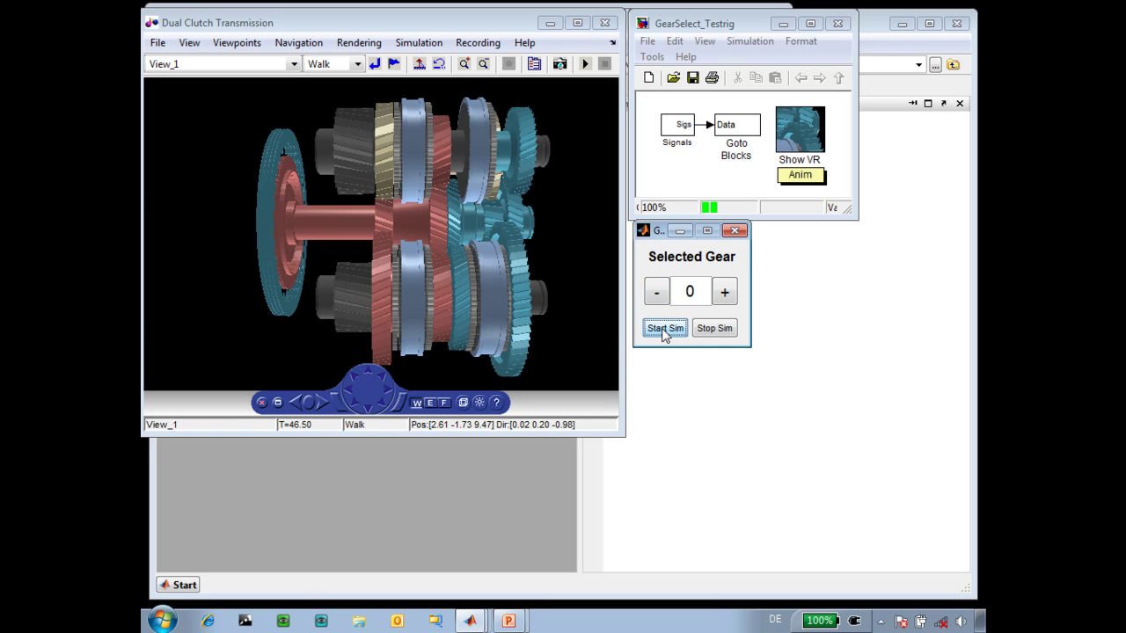
Step: Shift the selected gear up in 0.5 steps from 0 to 2
click(724, 294)
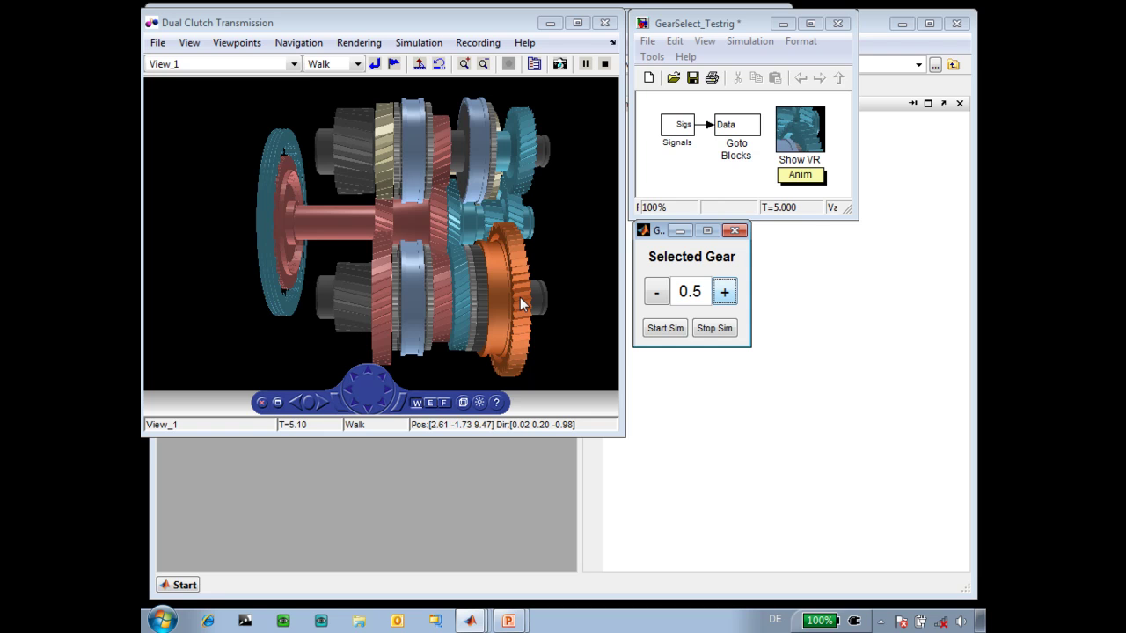
click(725, 296)
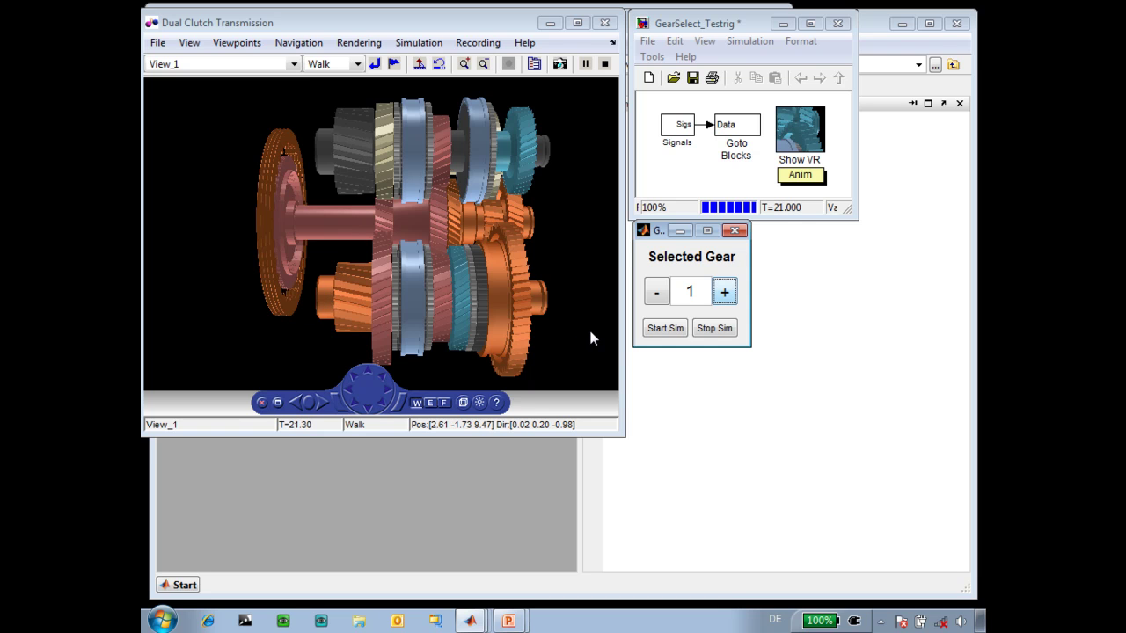
click(726, 294)
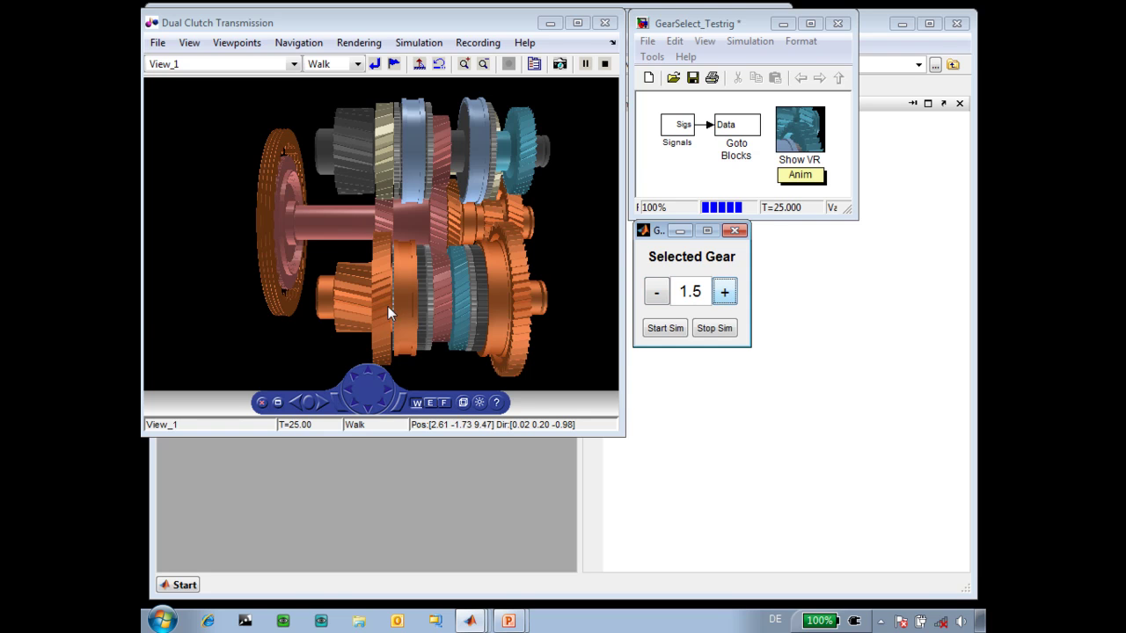
click(724, 294)
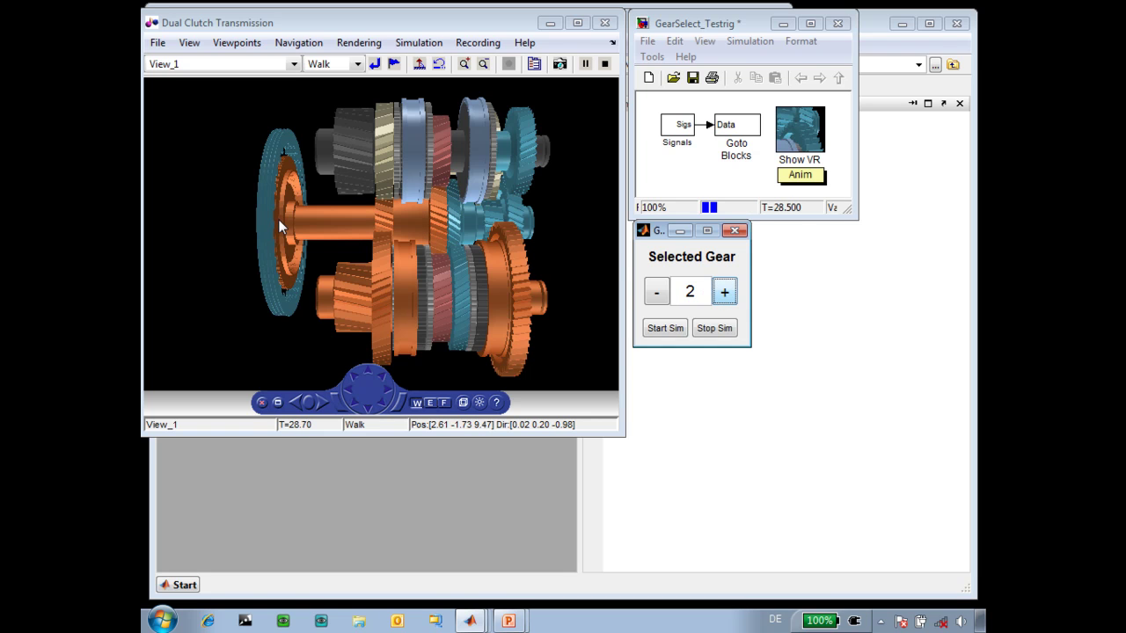
Step: Shift the selected gear down in 0.5 steps from 2 to reverse -1
click(656, 292)
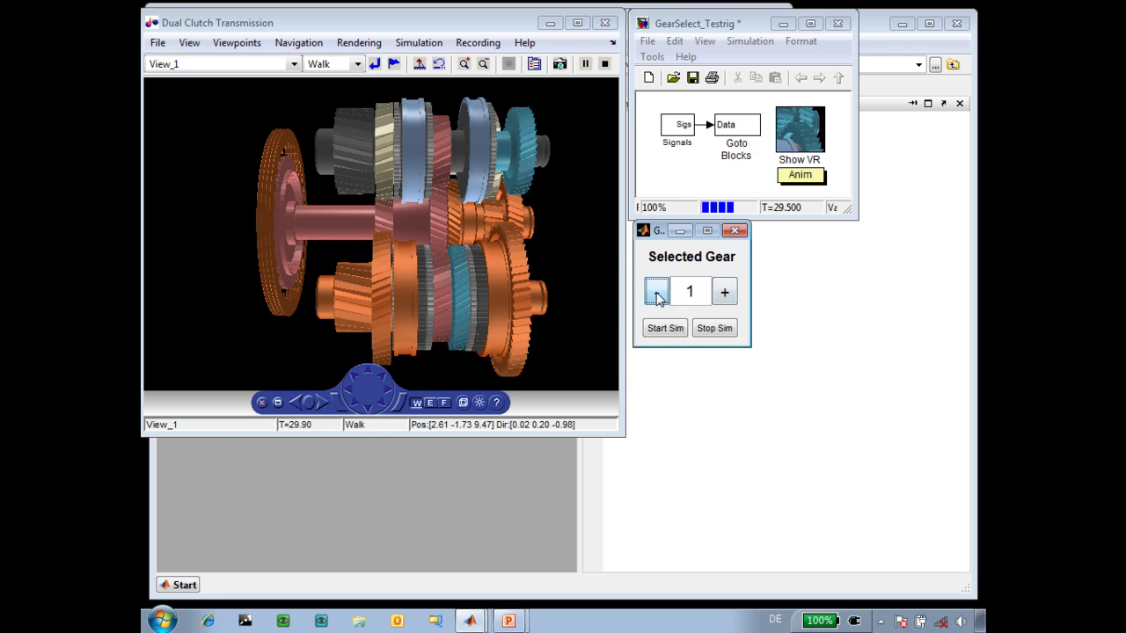
click(656, 293)
click(656, 293)
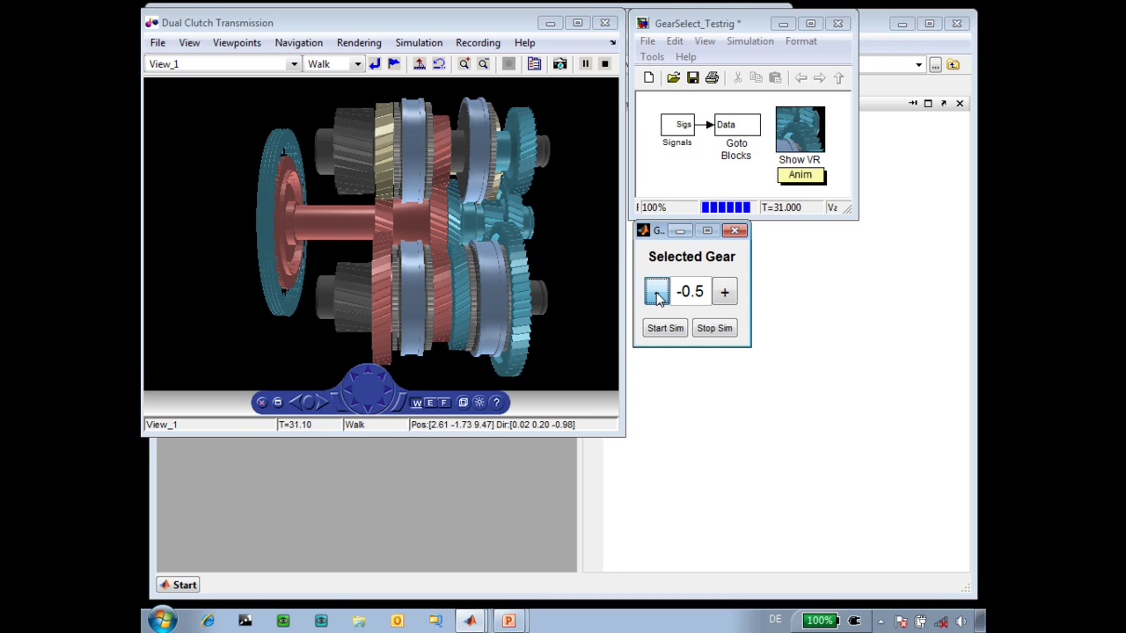
click(656, 294)
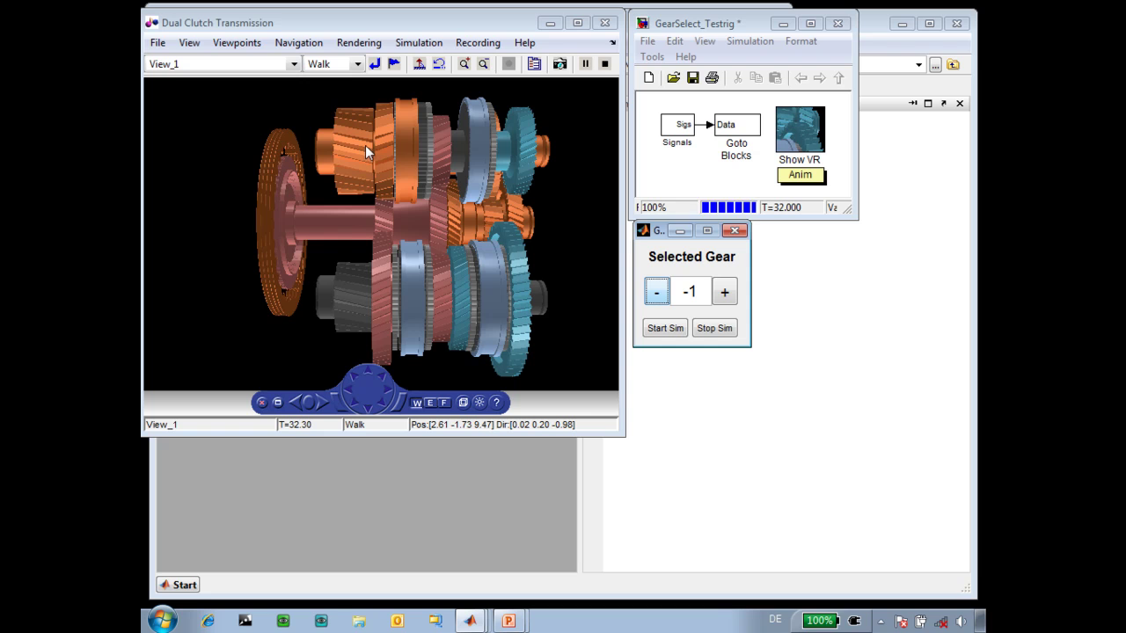
click(293, 65)
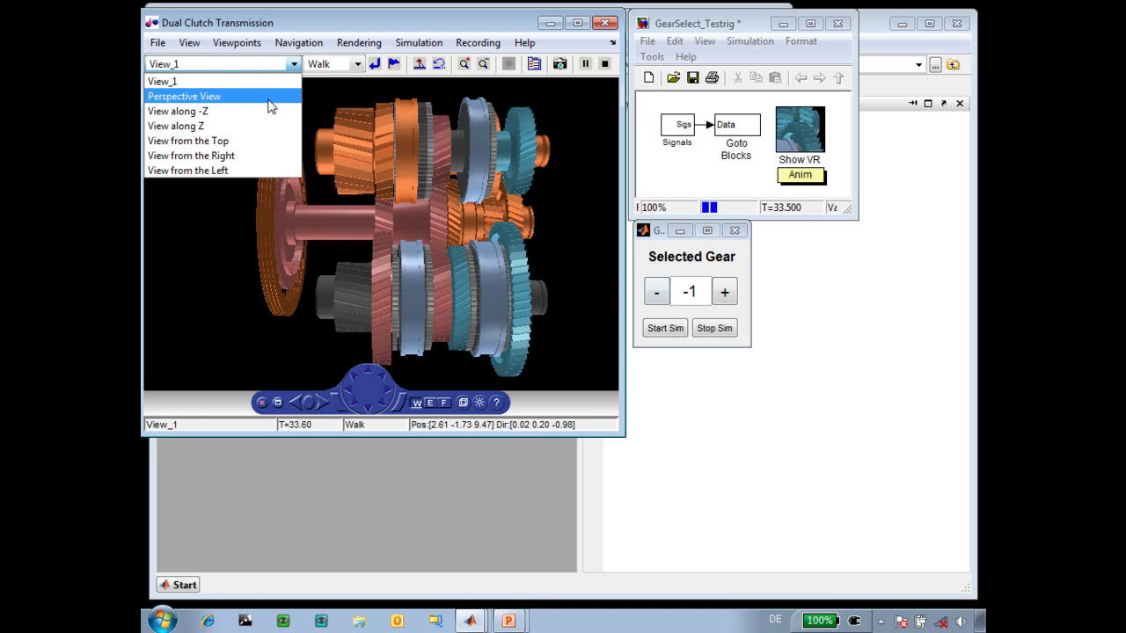
Step: Use Perspective View, return the gear to 0, stop the simulation, restore View_1 and close the test rig
click(270, 98)
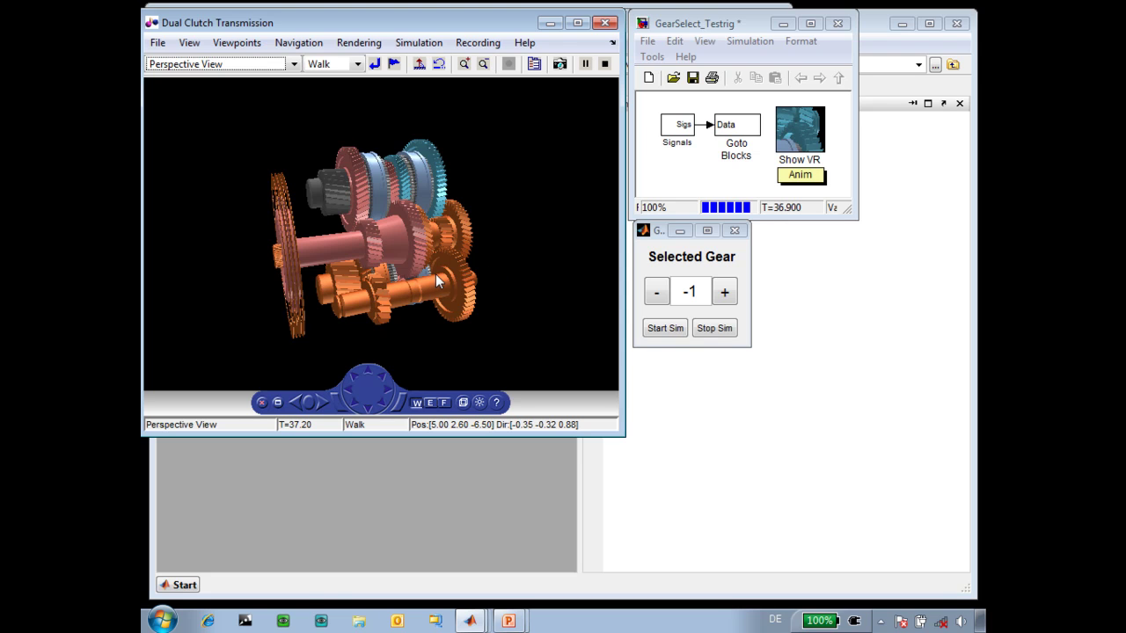
click(724, 292)
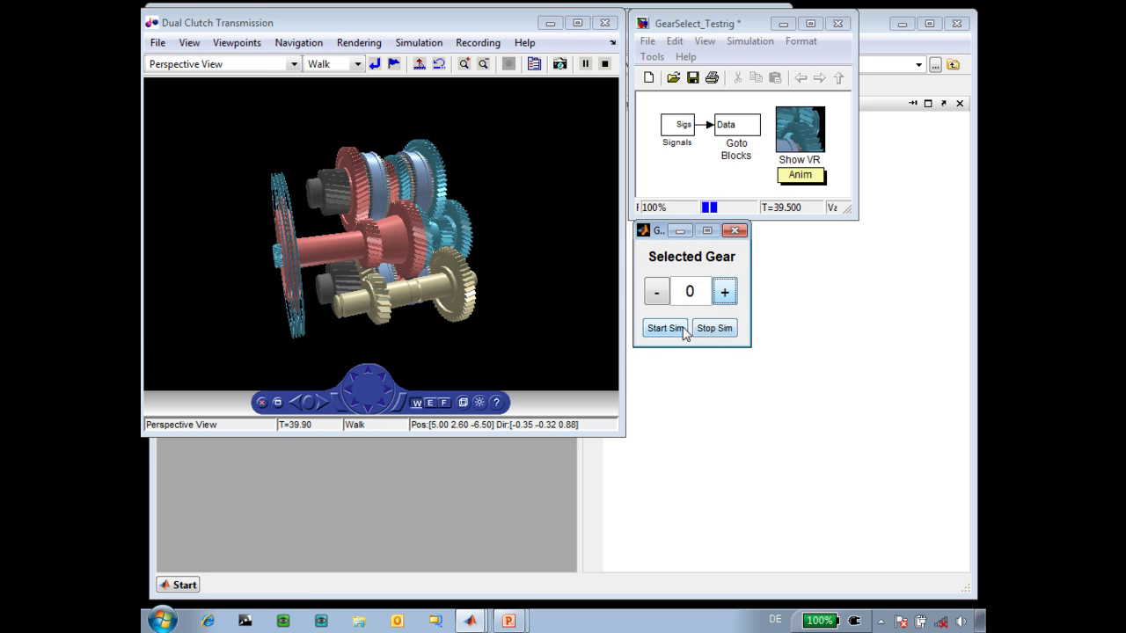
click(712, 328)
key(Page_Down)
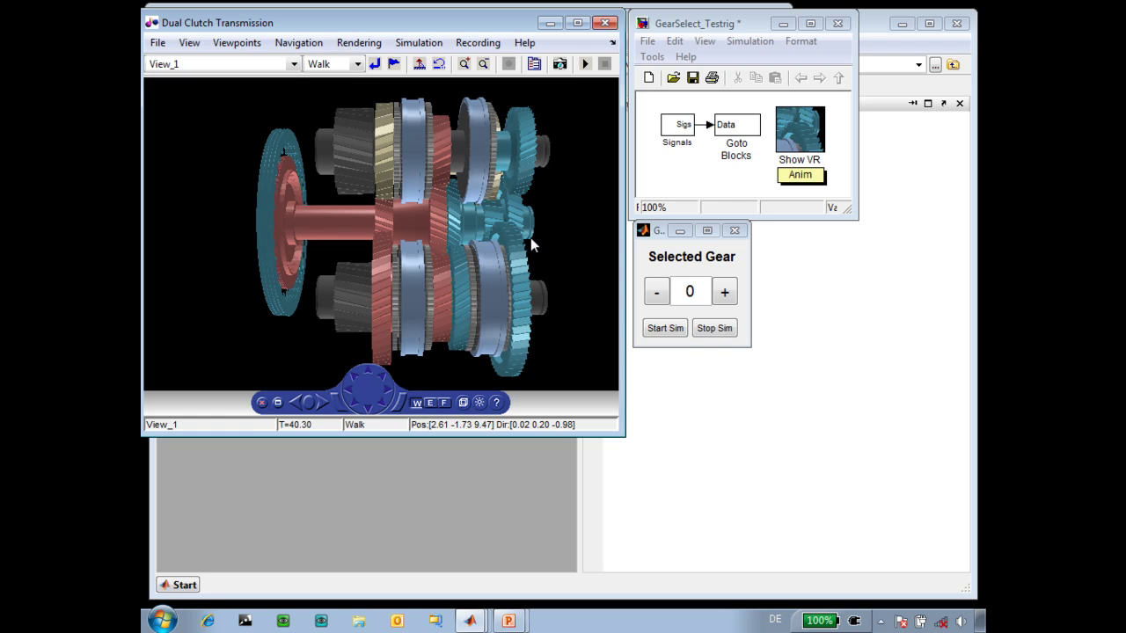
click(837, 23)
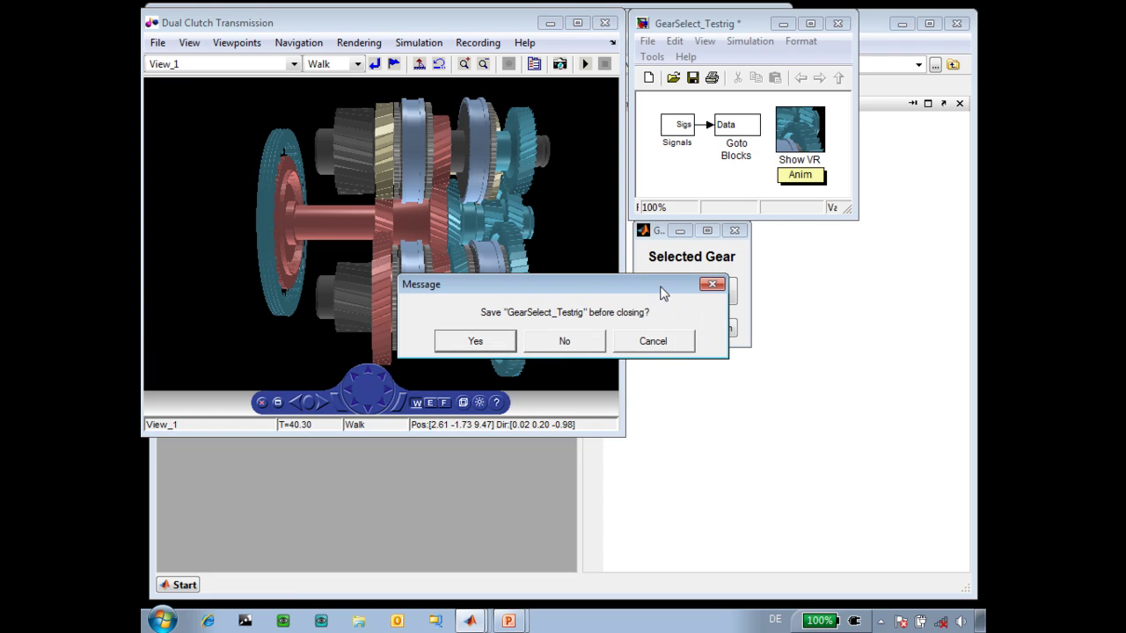
Step: Discard GearSelect_Testrig without saving and reopen the Dual_Clutch_Trans Detailed transmission subsystem
click(585, 349)
key(alt+Tab)
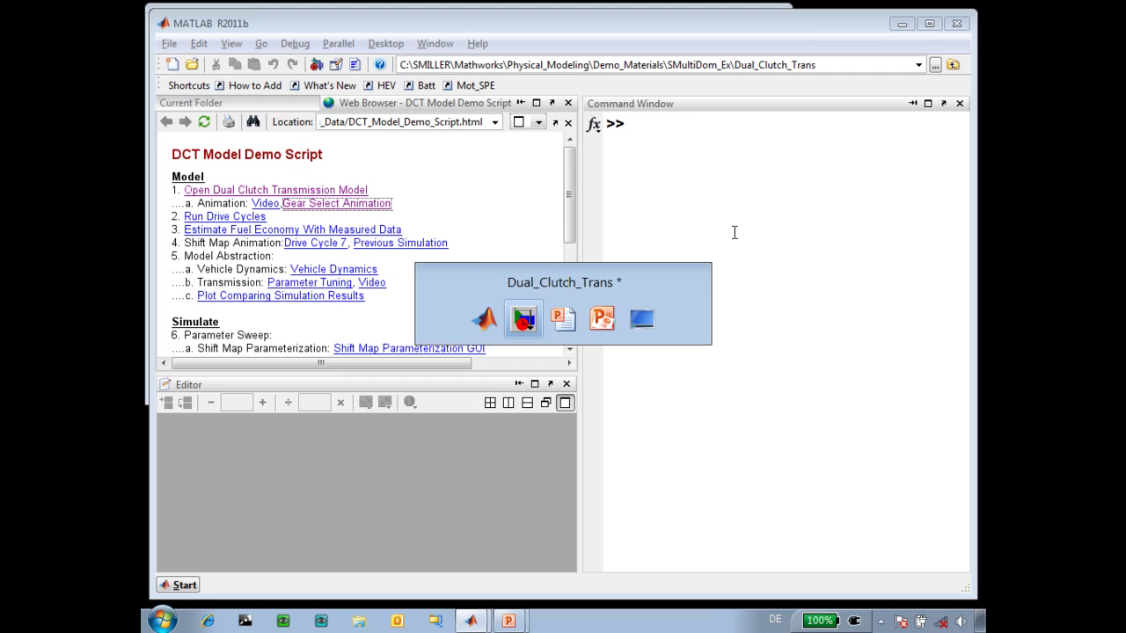
double_click(495, 274)
Step: Inspect the Gears odd-shaft Sensing1 subsystem and its DCT_Inp_Sh_Odd_Ang goto block, then close it
double_click(622, 271)
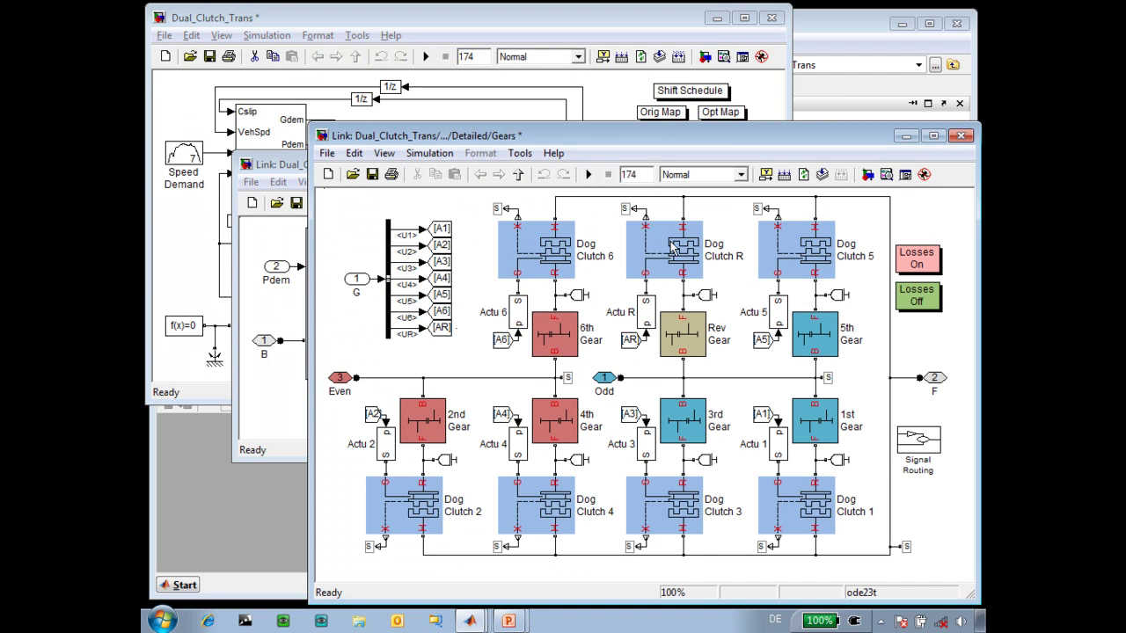
double_click(828, 378)
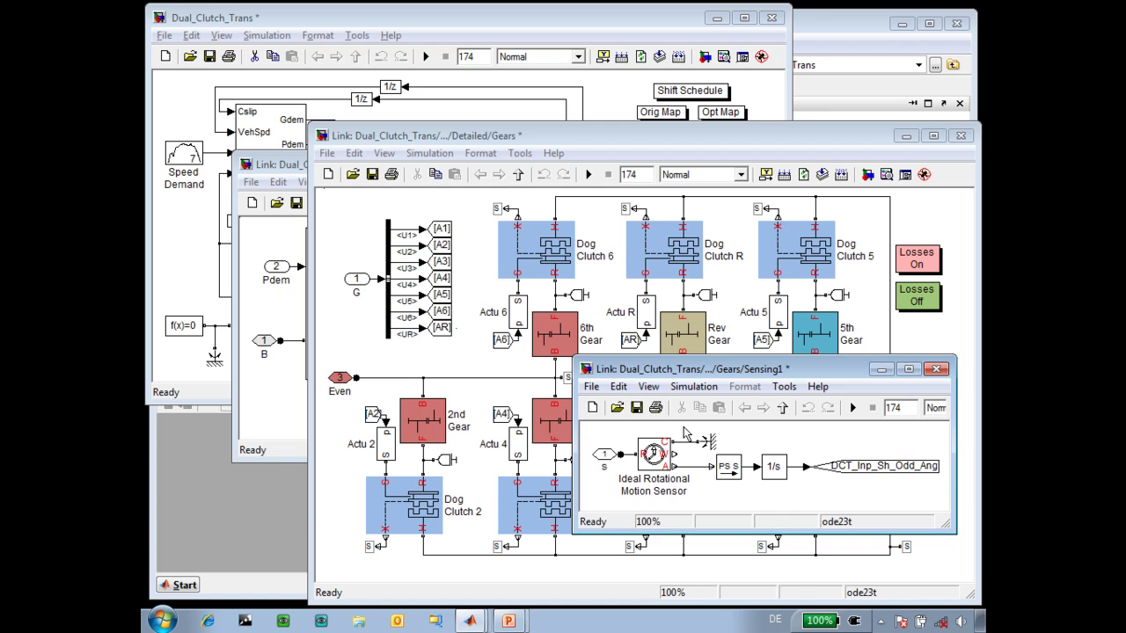
click(882, 474)
key(ctrl+w)
key(ctrl+w)
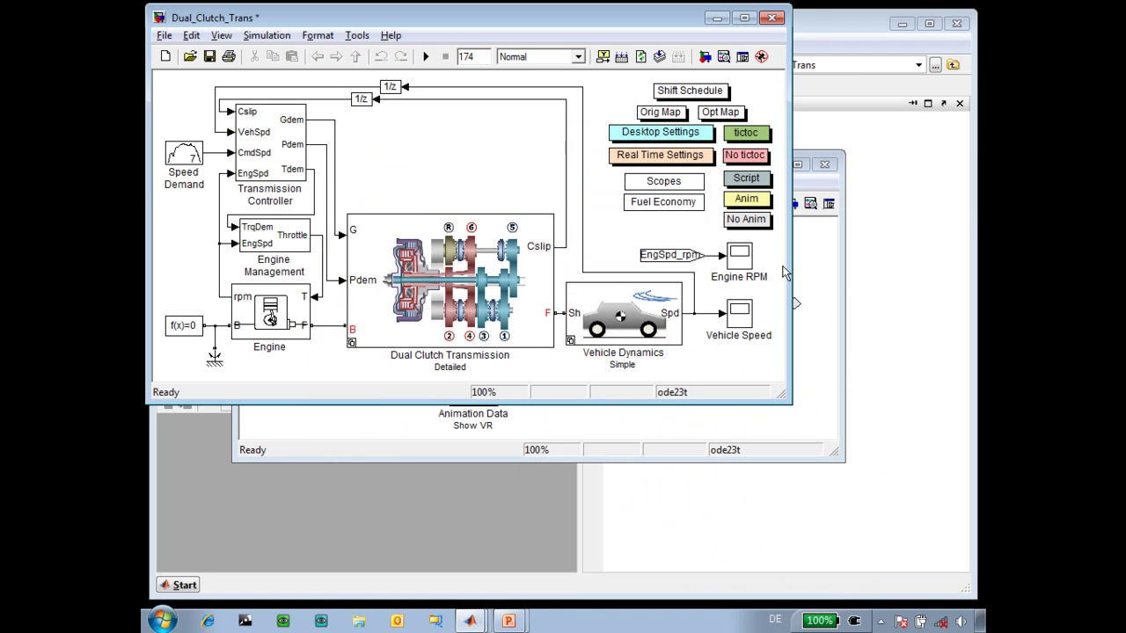
Step: Open the Show VR animation viewer and run the Dual_Clutch_Trans simulation
double_click(739, 199)
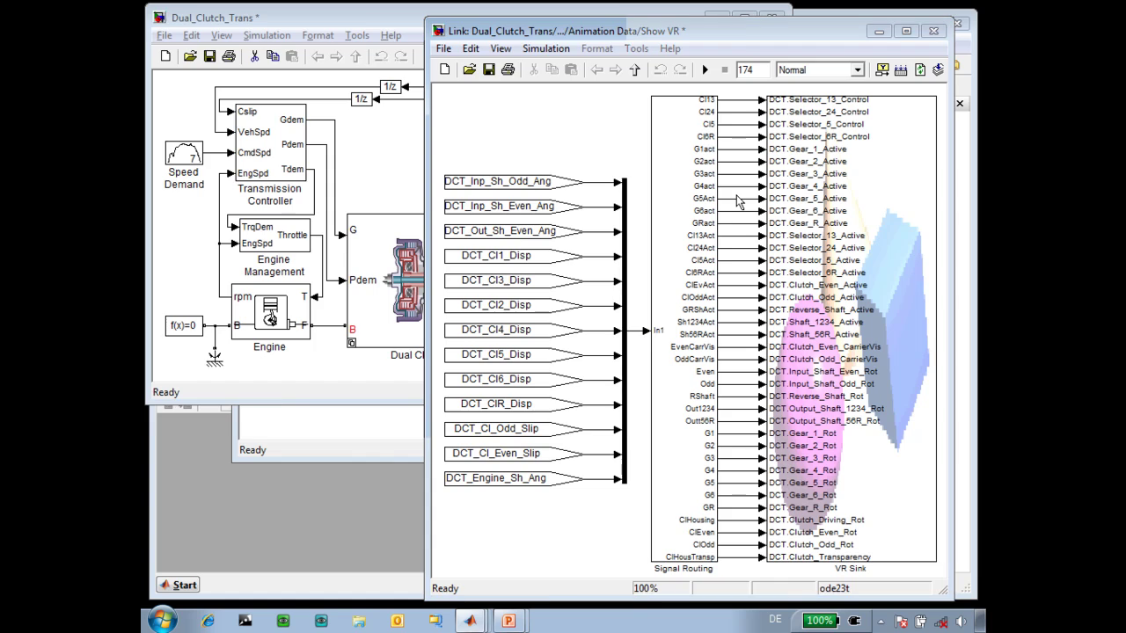
click(584, 64)
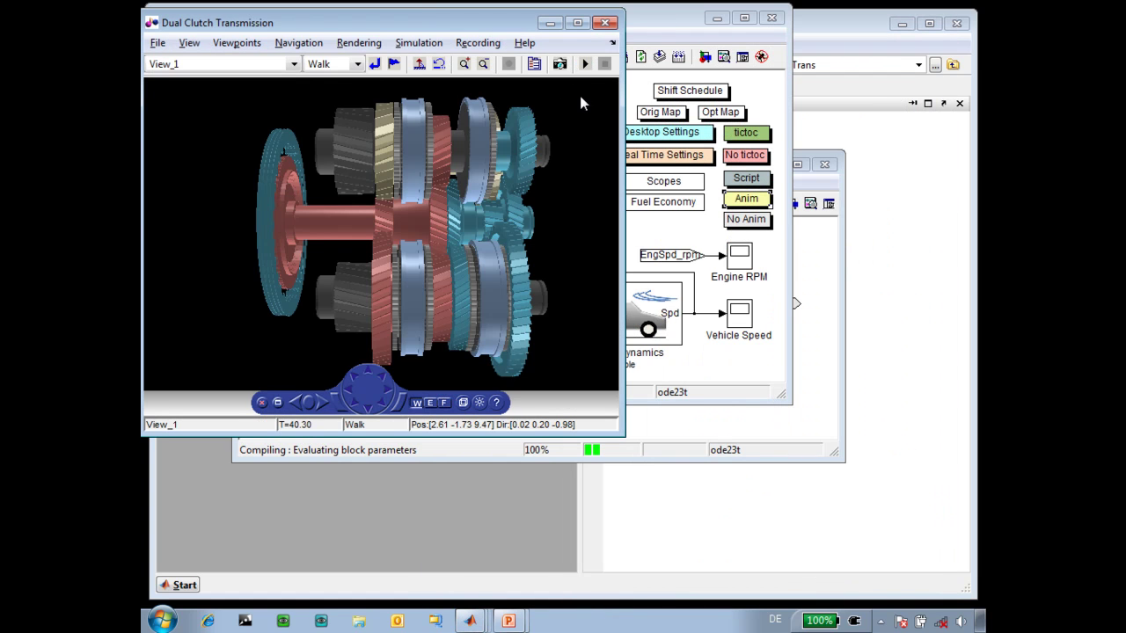